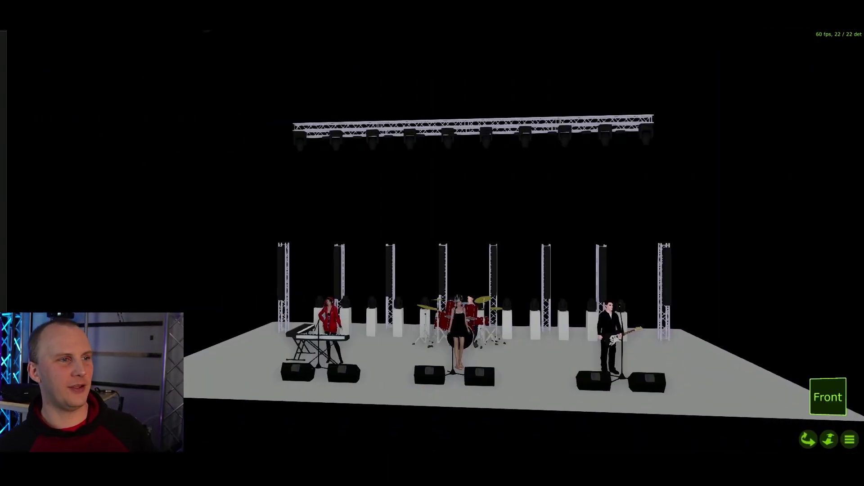
# Step: Check the Capture view options, then move the camera in free flight around the band stage
pyautogui.click(850, 439)
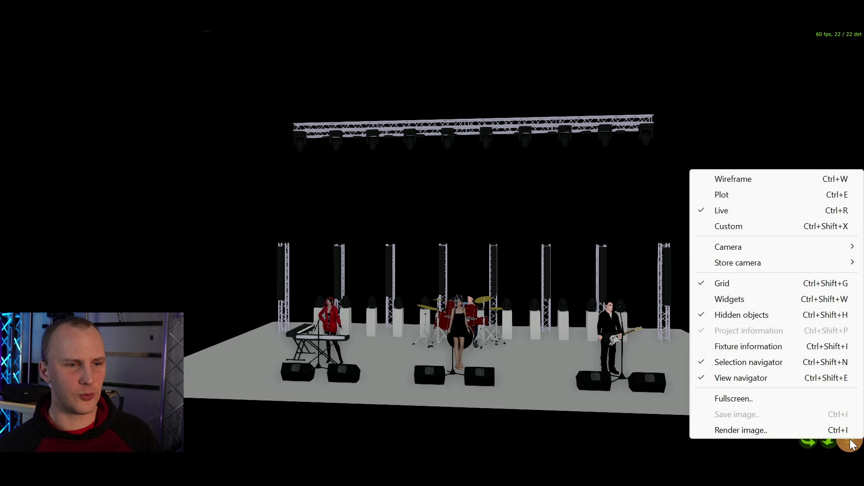
pyautogui.click(734, 214)
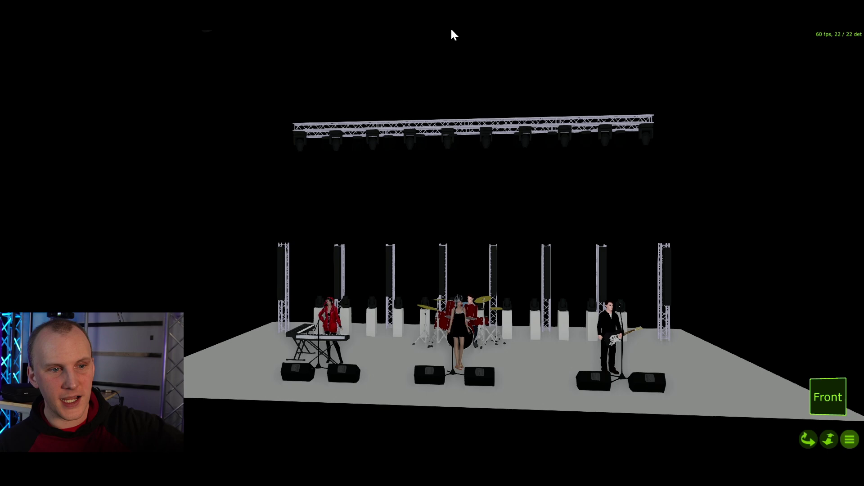
pyautogui.click(807, 445)
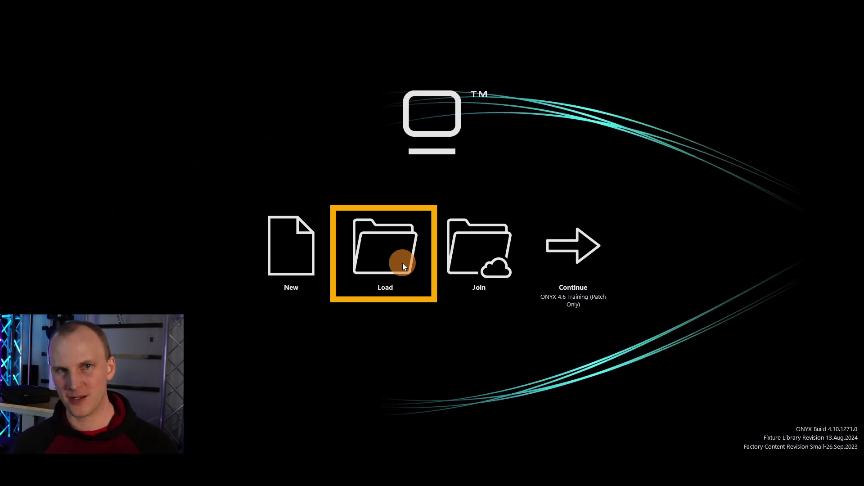
# Step: Browse to the Samples folder and load ONYX 4.6 Training (Patch Only).OnyxShow
pyautogui.click(402, 263)
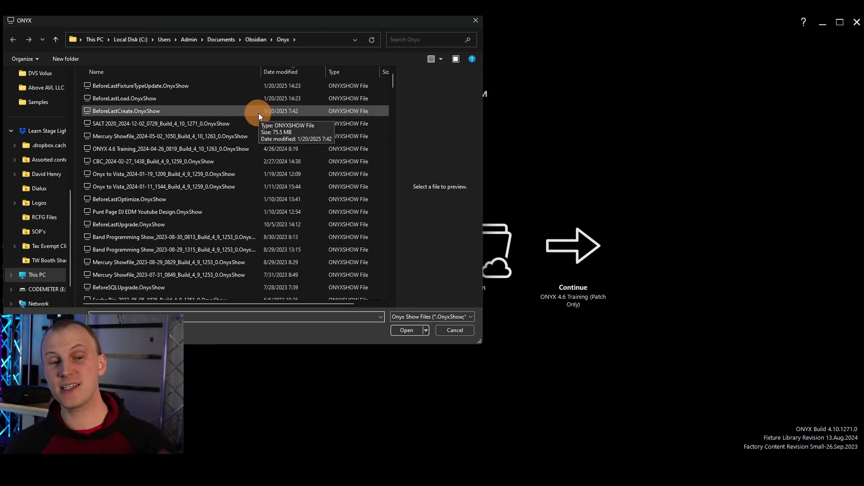
pyautogui.scroll(-10, 259, 112)
pyautogui.scroll(-10, 258, 113)
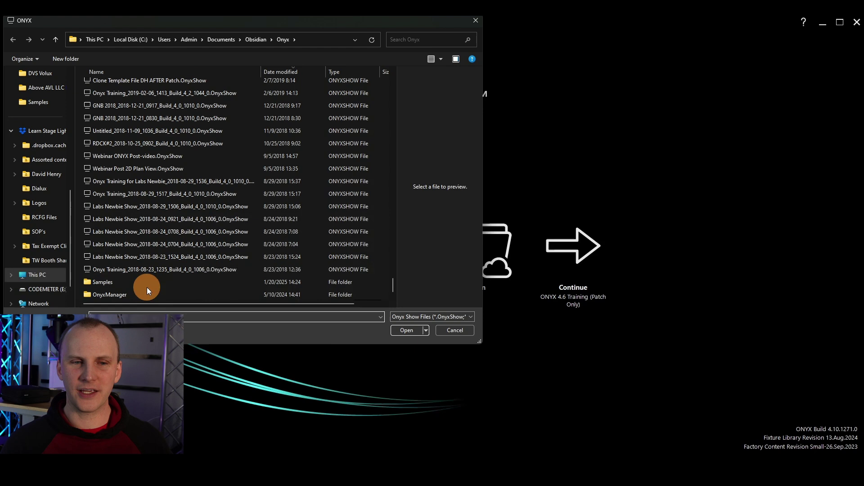
pyautogui.doubleClick(136, 285)
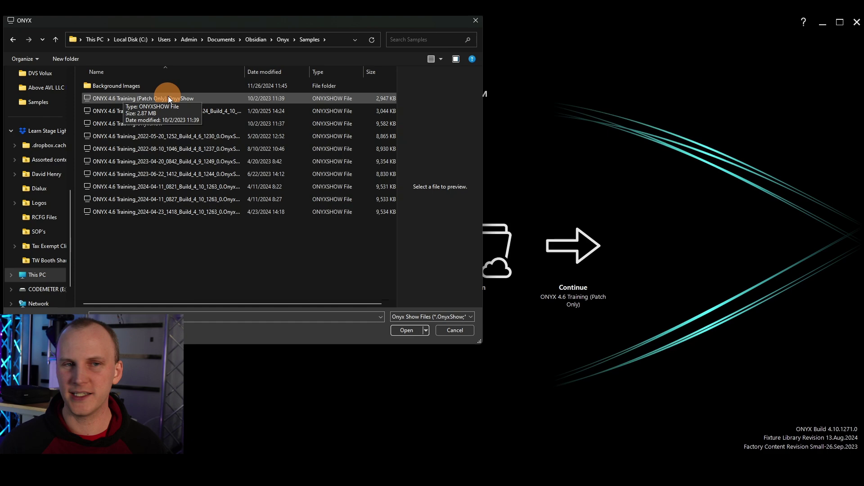
pyautogui.doubleClick(223, 95)
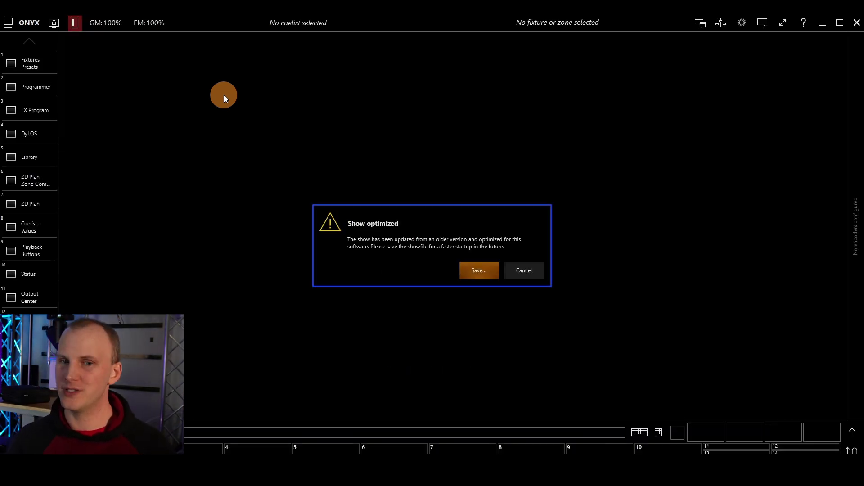
# Step: Save the optimized show under the suggested dated ONYX 4.6 Training (Patch Only) file name
pyautogui.click(471, 275)
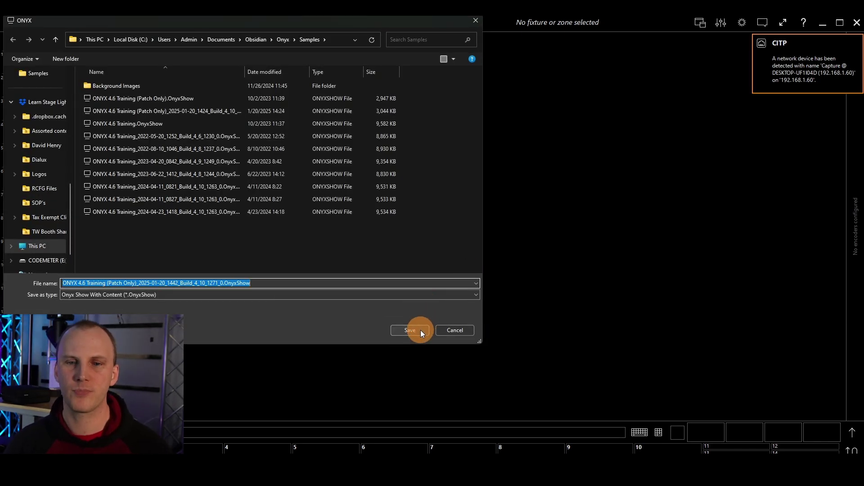
pyautogui.click(421, 330)
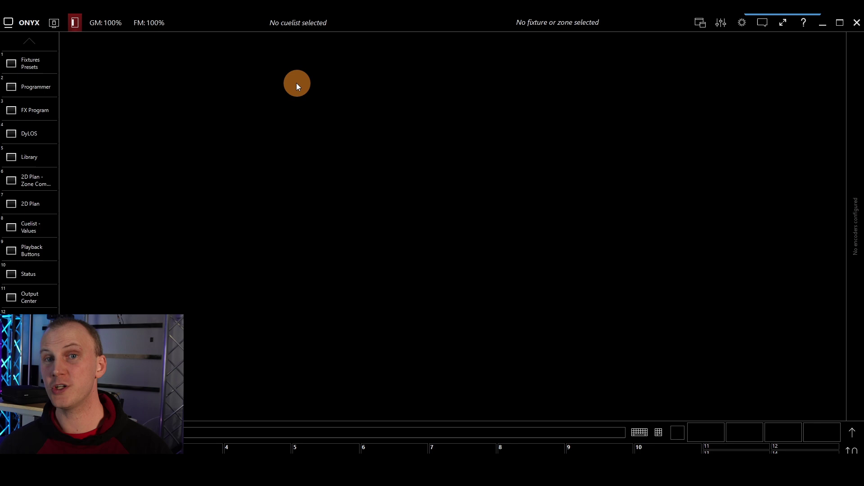
pyautogui.click(36, 24)
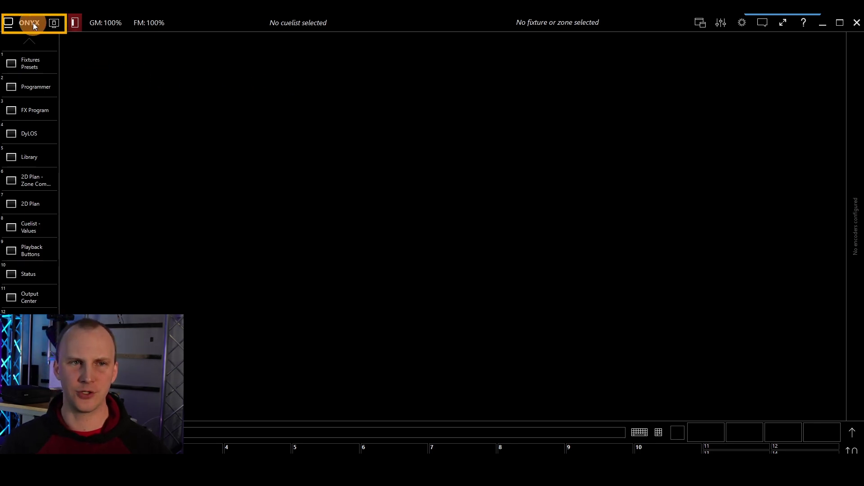
pyautogui.click(102, 67)
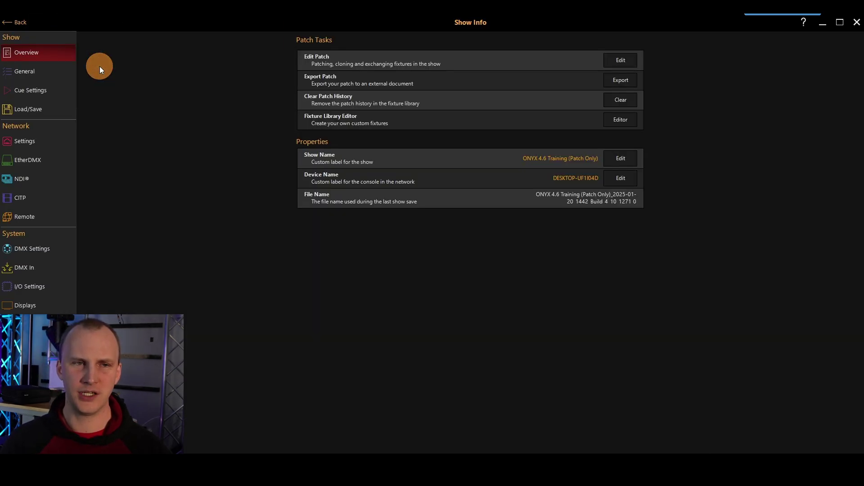
pyautogui.click(26, 21)
pyautogui.click(25, 21)
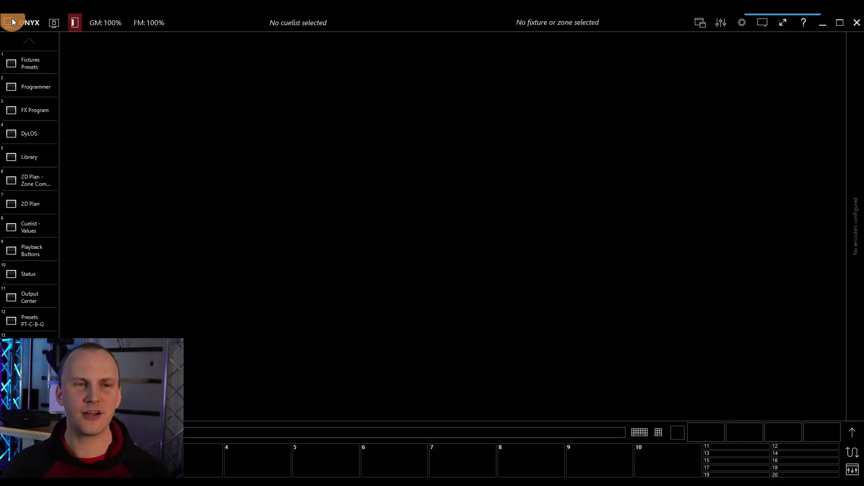
# Step: In Fixtures Presets, look through the user and Auto group tabs, then return to the fixture buttons
pyautogui.click(32, 62)
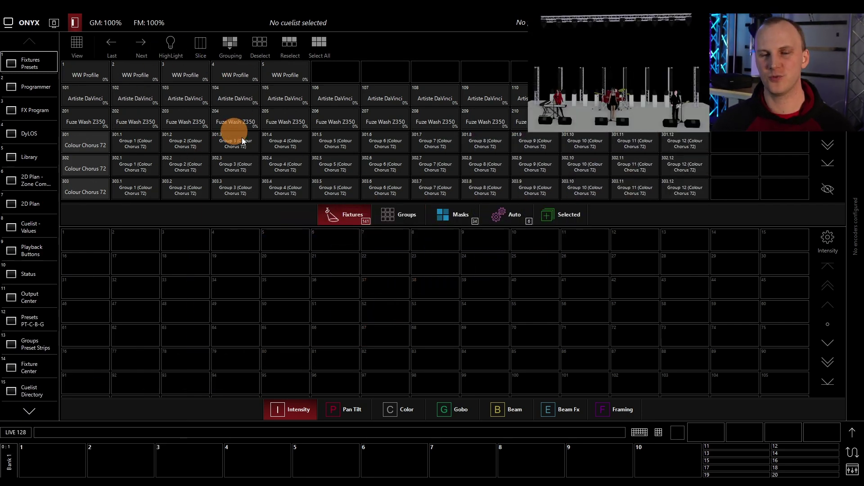
pyautogui.click(399, 215)
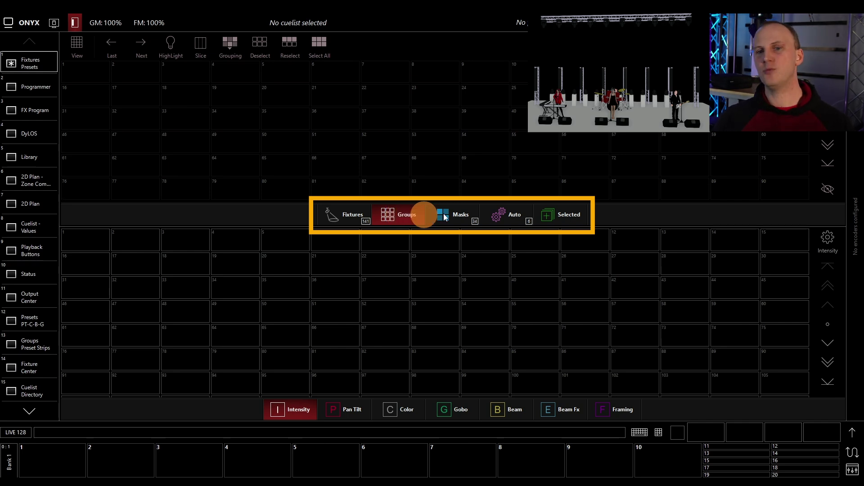
pyautogui.click(522, 209)
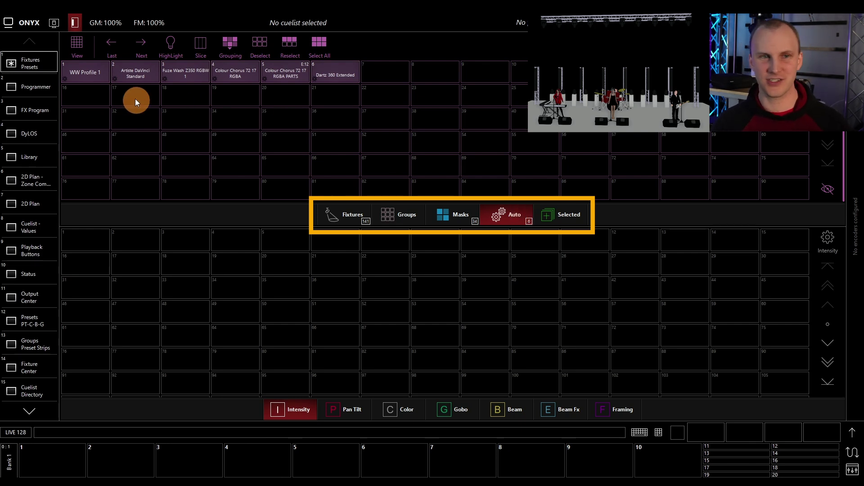
pyautogui.click(280, 76)
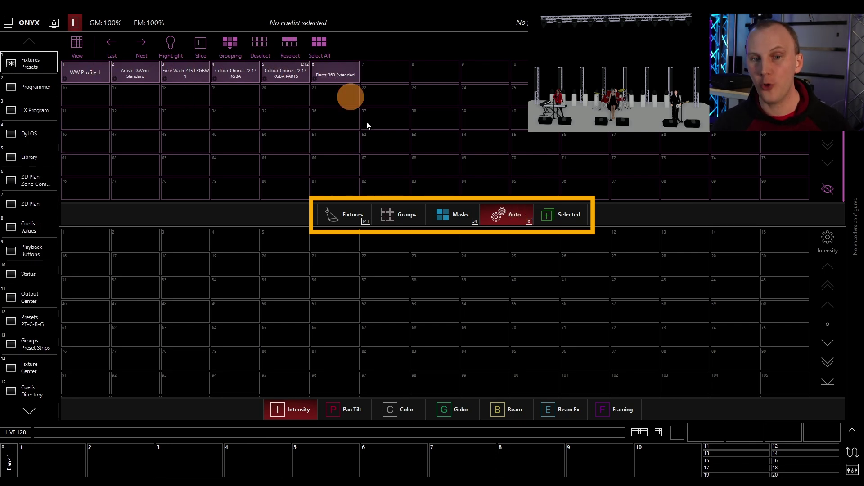
pyautogui.click(447, 224)
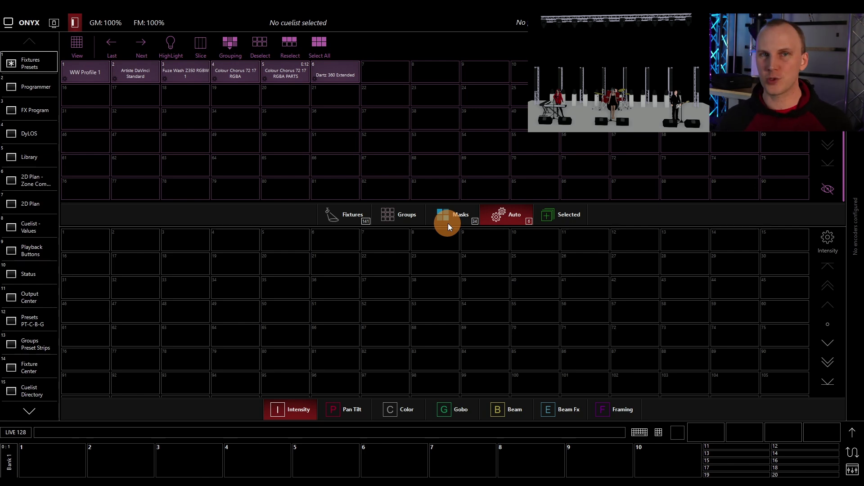
pyautogui.click(395, 208)
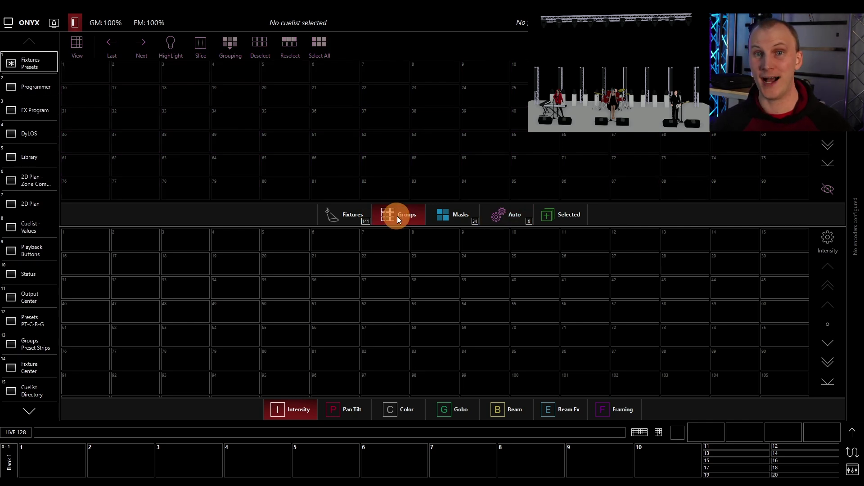
pyautogui.click(346, 213)
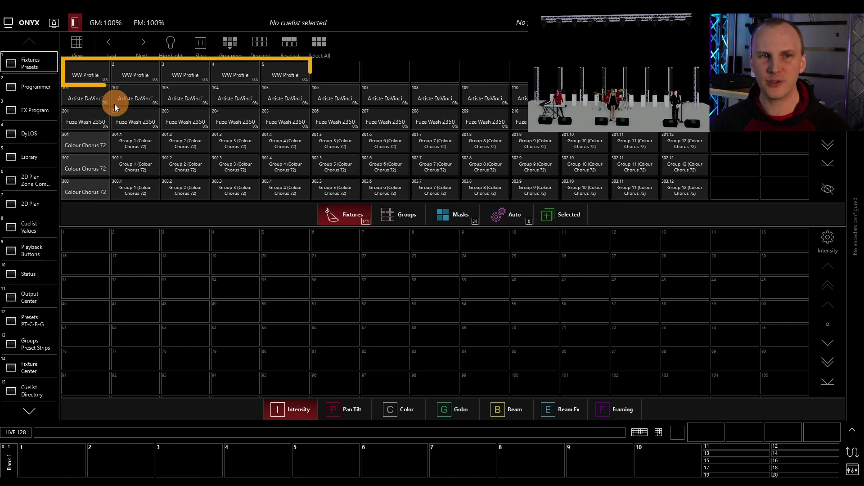
# Step: Select the five WW Profile fixtures and record them as user group 1 named Frontlight
pyautogui.moveTo(83, 72); pyautogui.dragTo(281, 73)
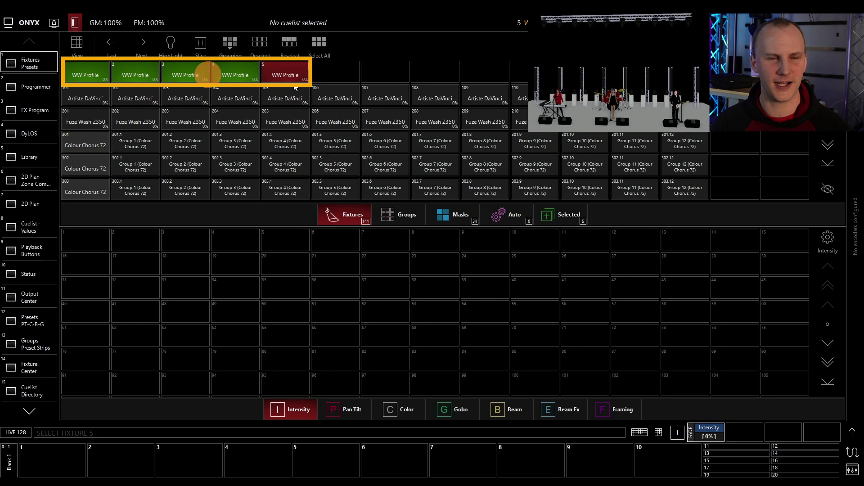
pyautogui.click(398, 214)
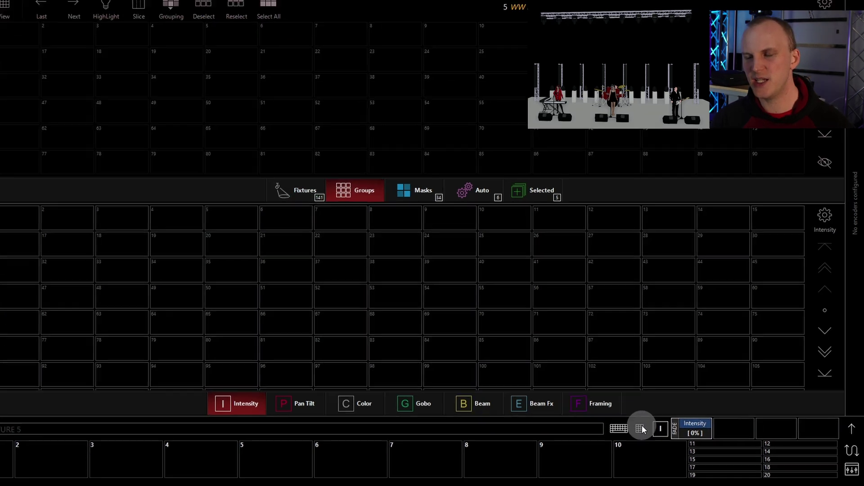
pyautogui.click(641, 429)
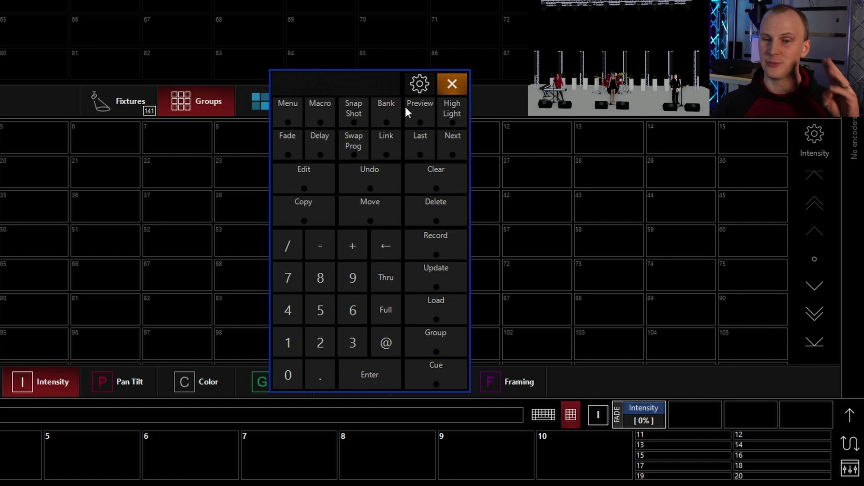
pyautogui.click(428, 248)
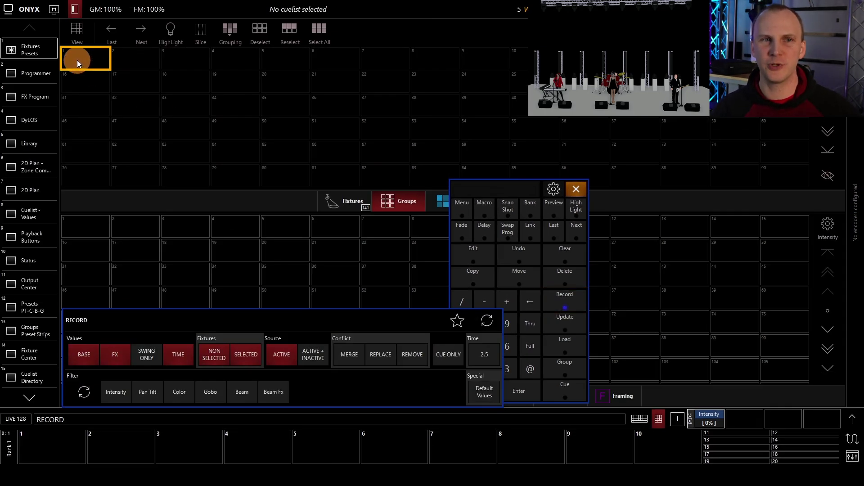
pyautogui.click(77, 60)
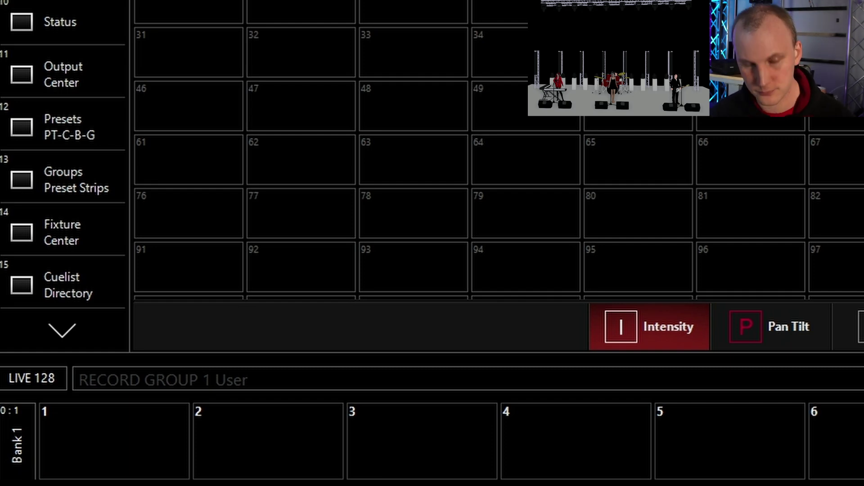
pyautogui.write('Frontlight')
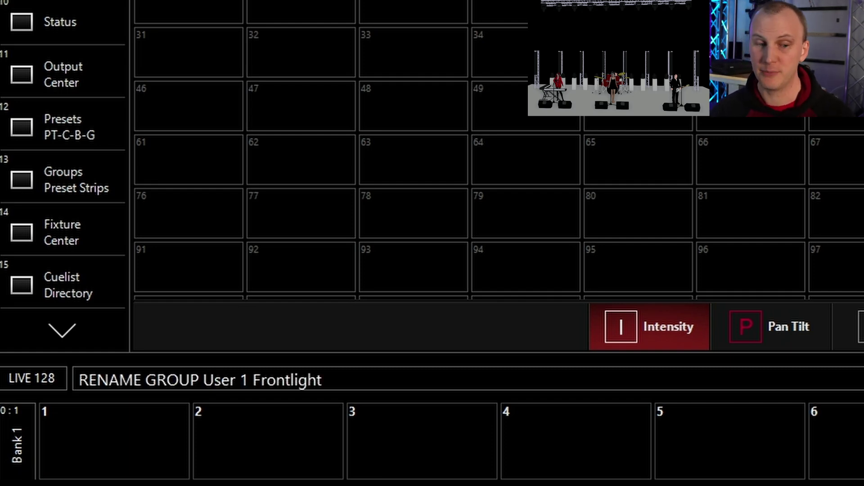
pyautogui.press('Return')
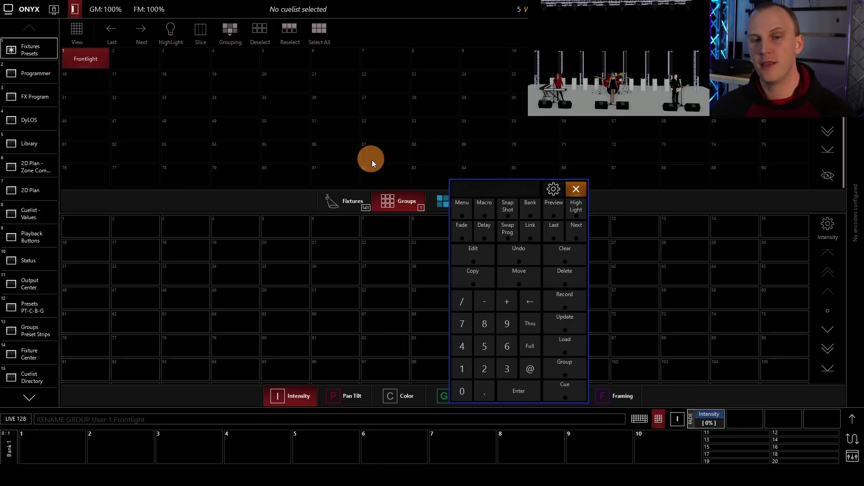
# Step: Test the Frontlight group in the Programmer view, then clear the programmer
pyautogui.click(571, 253)
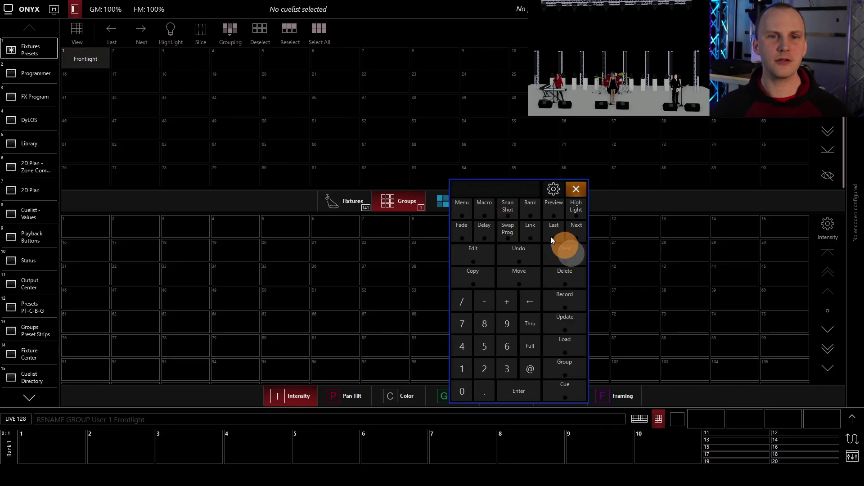
pyautogui.click(99, 56)
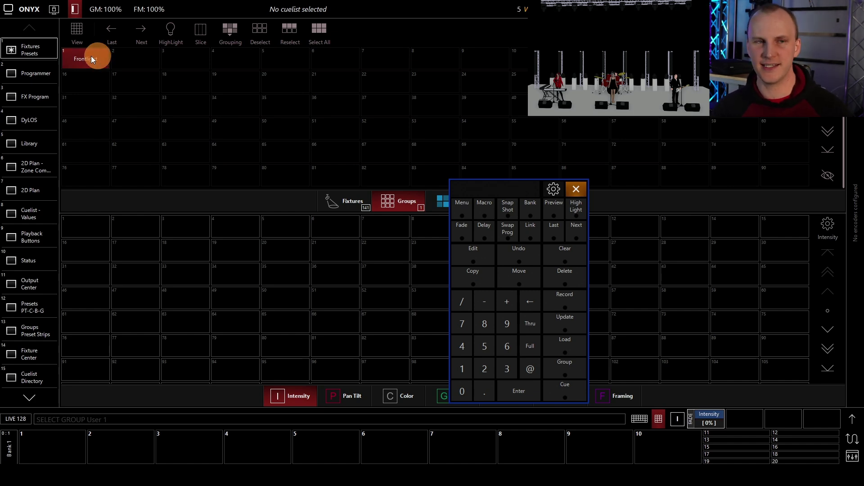
pyautogui.click(27, 74)
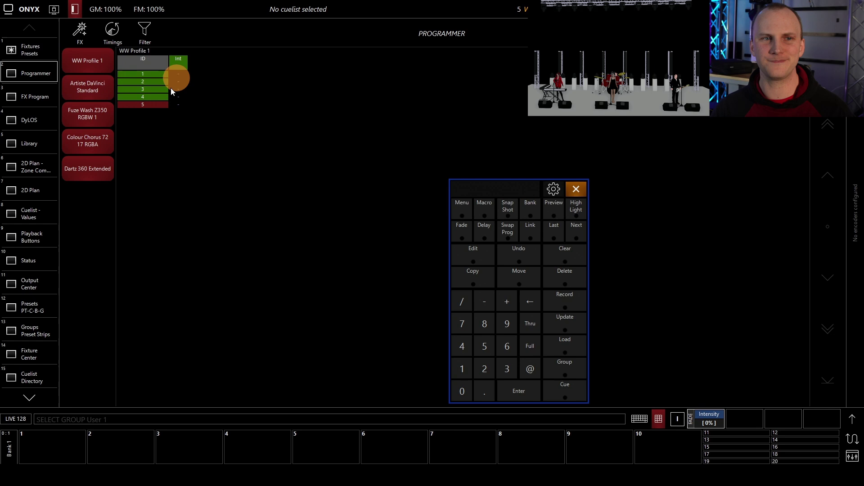
pyautogui.click(43, 42)
pyautogui.click(337, 201)
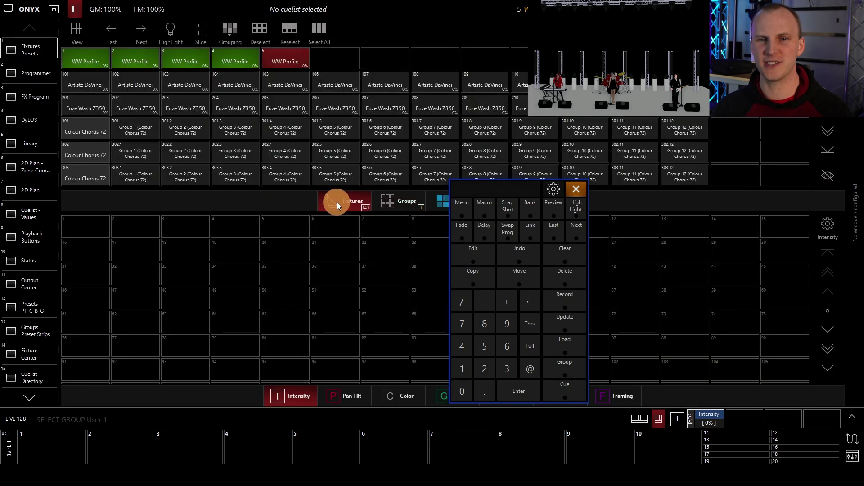
pyautogui.click(566, 250)
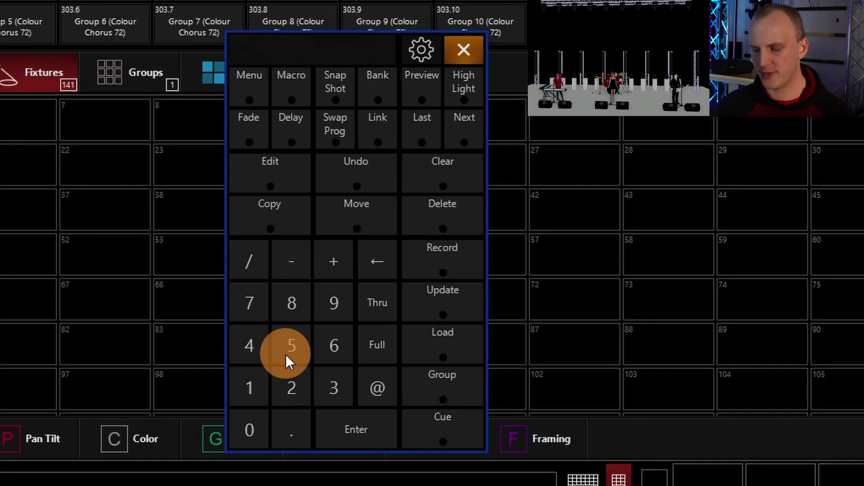
# Step: Select fixtures 101 Thru 110, record them as group 2, and name it Spots
pyautogui.click(252, 397)
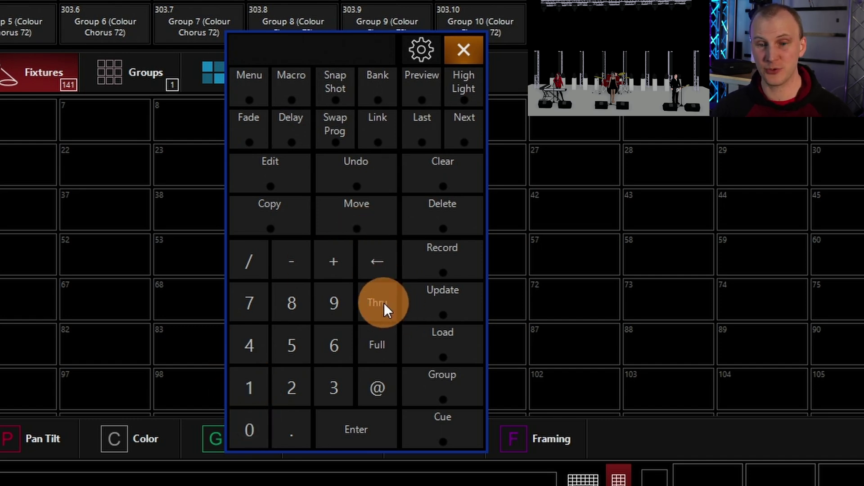
pyautogui.click(257, 387)
pyautogui.click(249, 425)
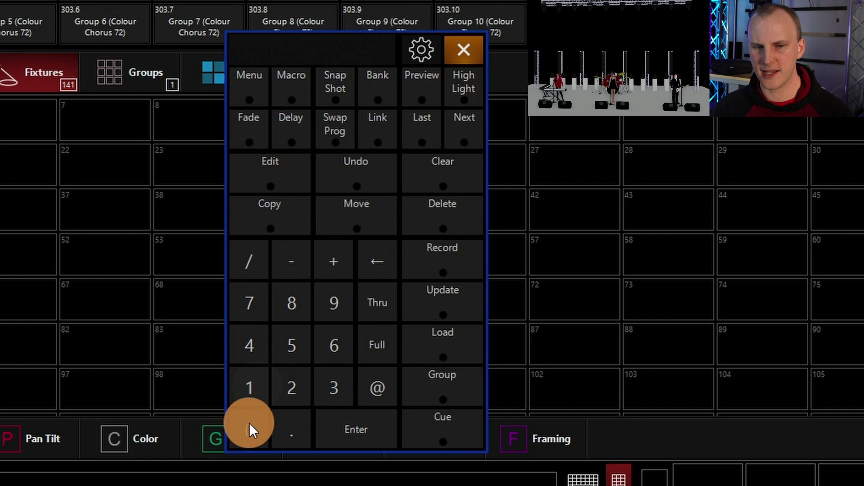
pyautogui.click(356, 429)
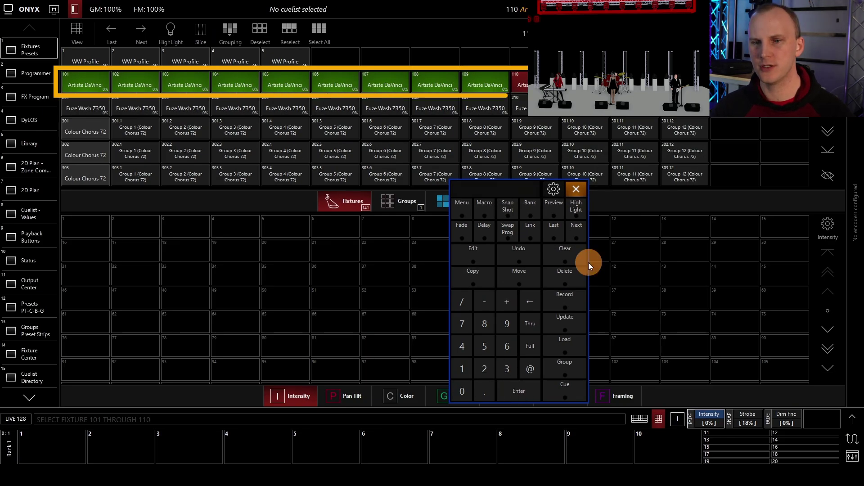
pyautogui.click(580, 299)
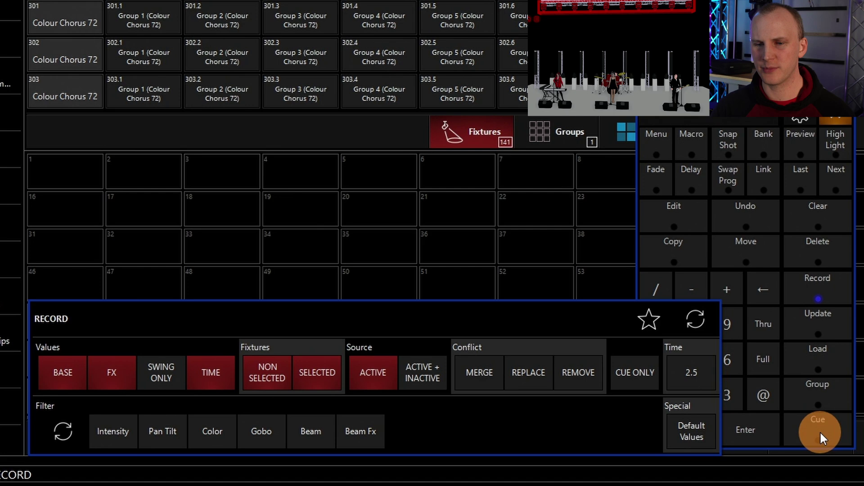
pyautogui.click(809, 393)
pyautogui.click(690, 390)
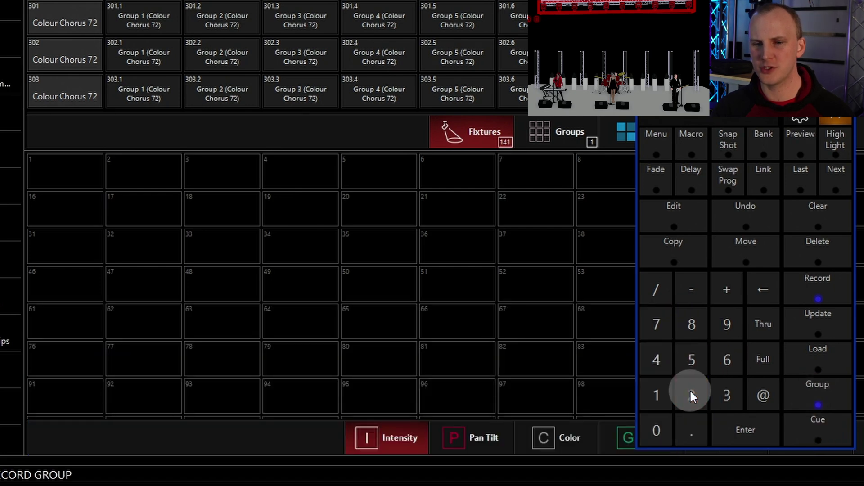
pyautogui.click(740, 432)
pyautogui.click(544, 124)
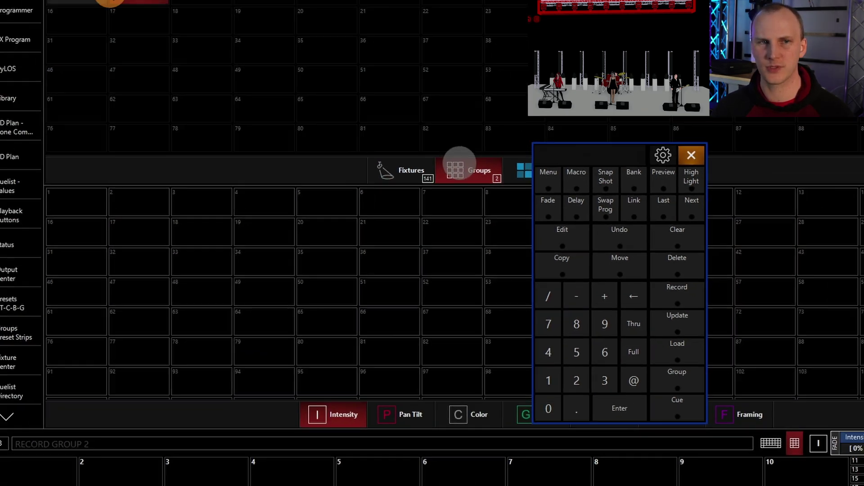
pyautogui.click(145, 63)
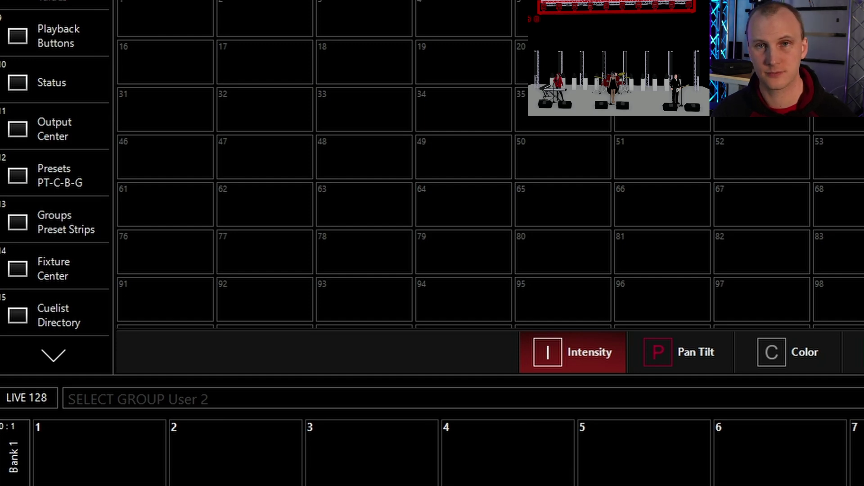
pyautogui.write('Spots')
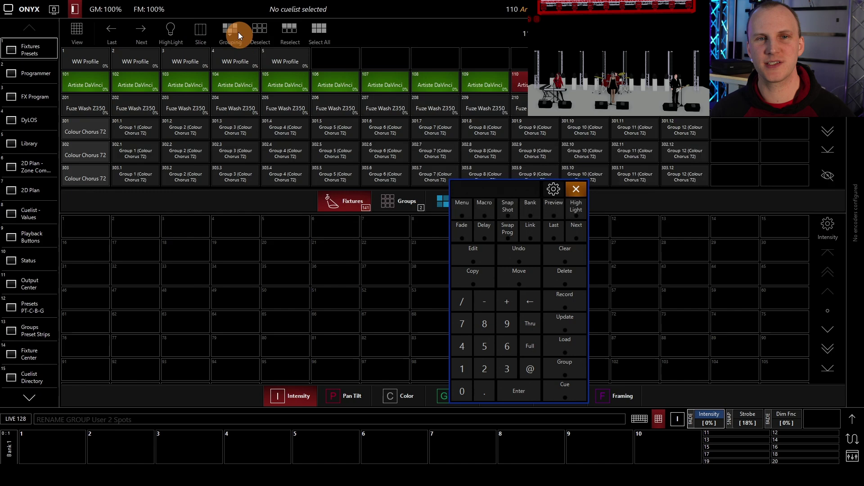
# Step: Set the ten spots' grouping to Mirror with mask value 4
pyautogui.click(237, 29)
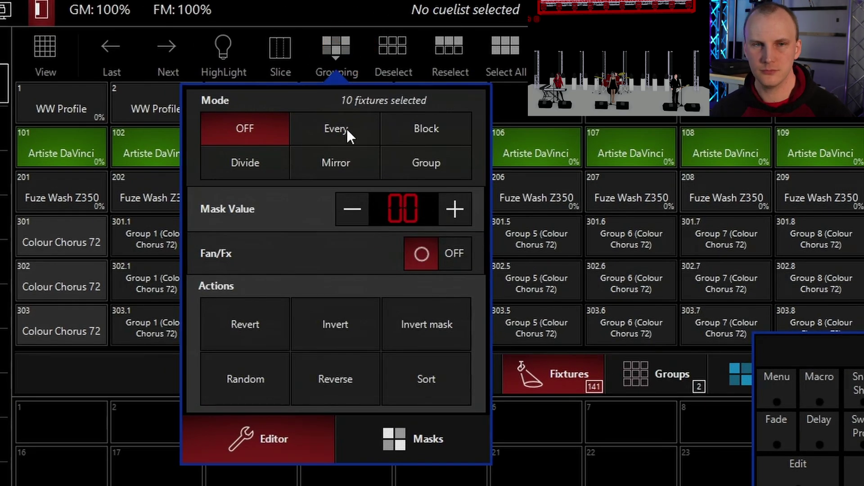
pyautogui.click(345, 164)
pyautogui.click(450, 207)
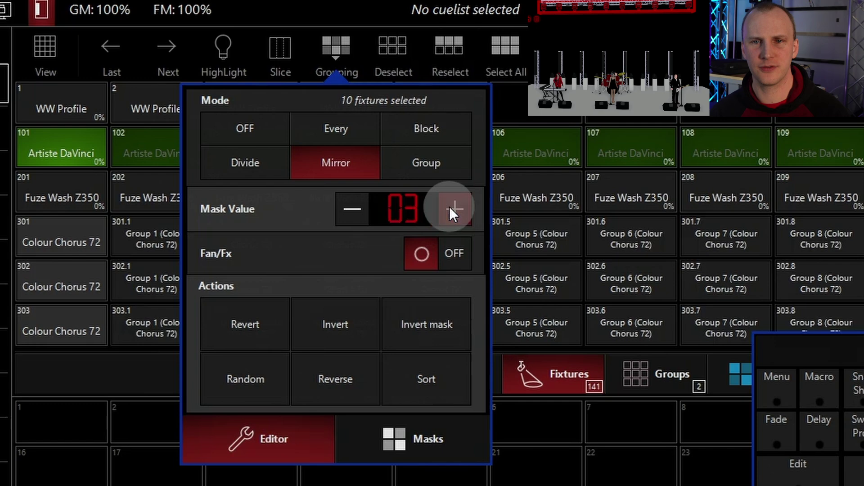
pyautogui.click(452, 208)
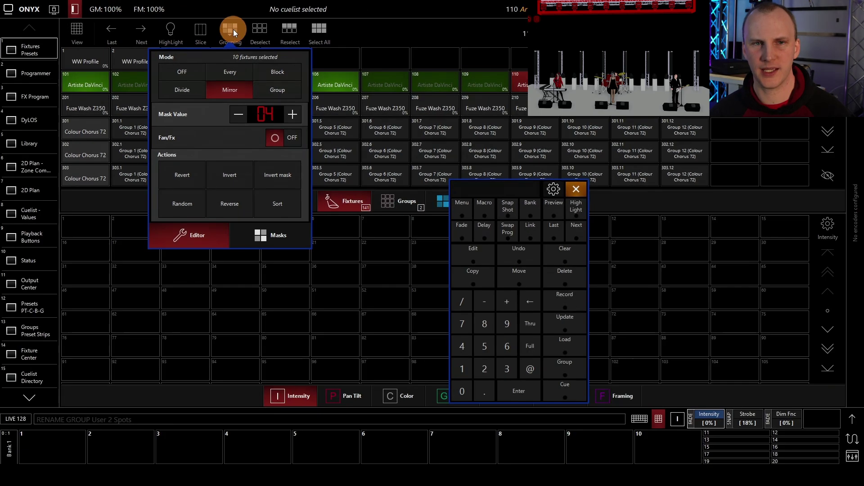
pyautogui.click(342, 49)
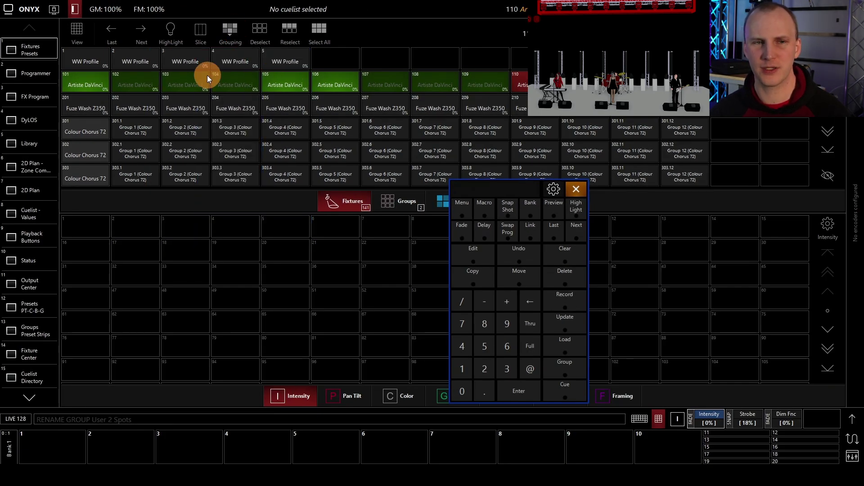
pyautogui.click(257, 29)
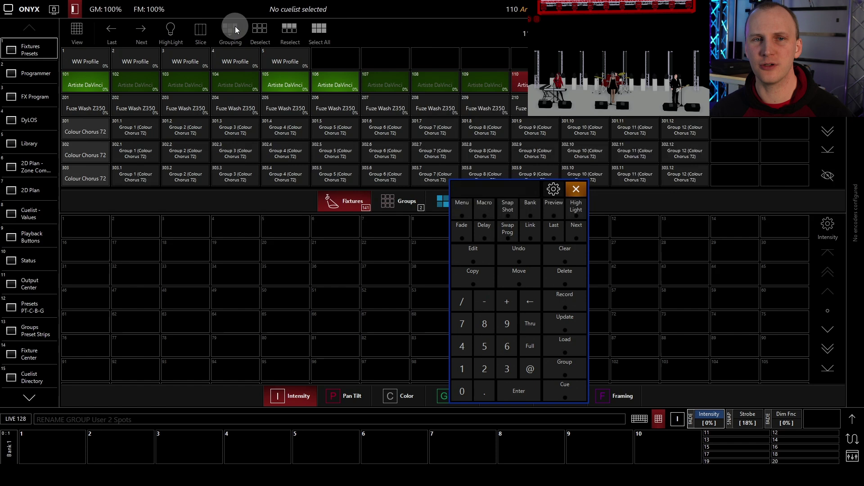
pyautogui.click(235, 29)
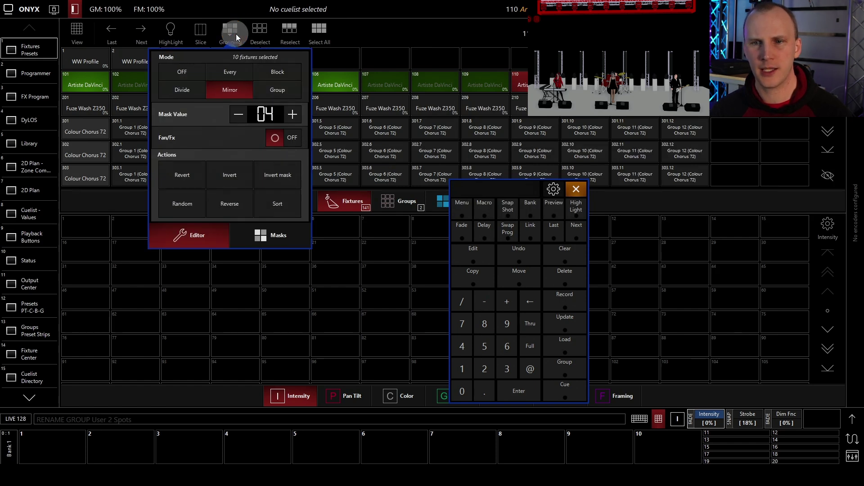
pyautogui.click(603, 258)
# Step: Step through the mirrored subsets with Next three times and turn on Highlight
pyautogui.click(574, 226)
pyautogui.click(574, 226)
pyautogui.click(574, 226)
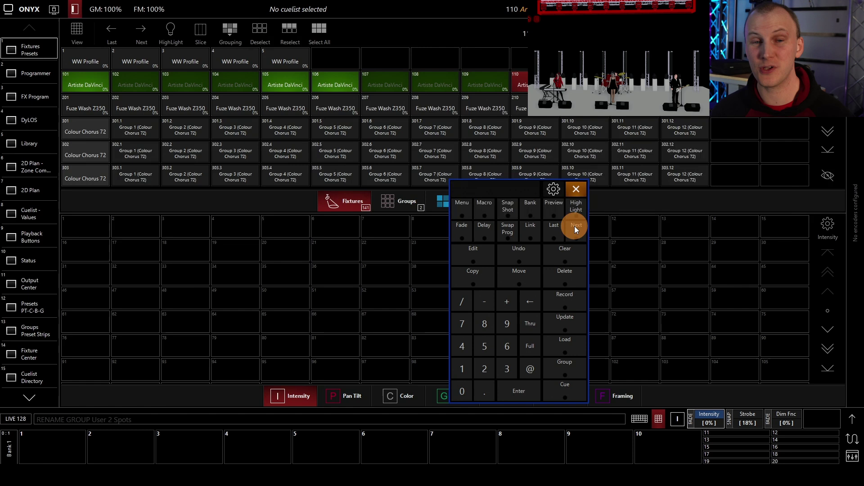
pyautogui.click(170, 36)
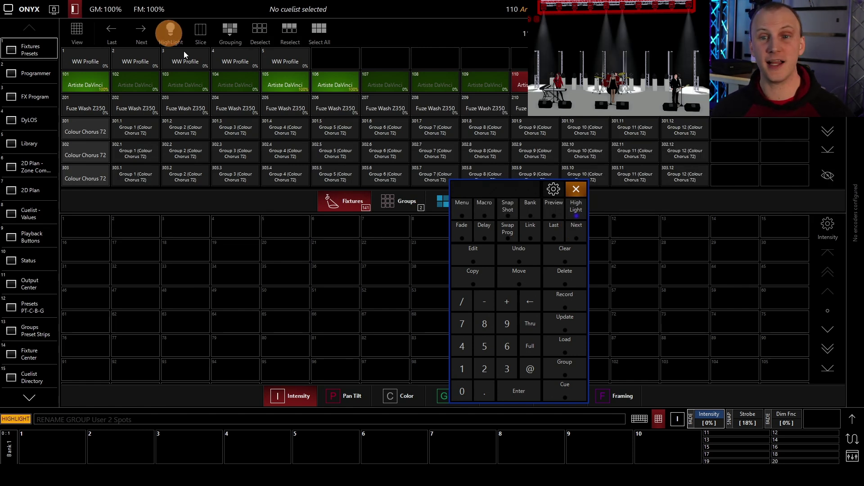
pyautogui.click(553, 227)
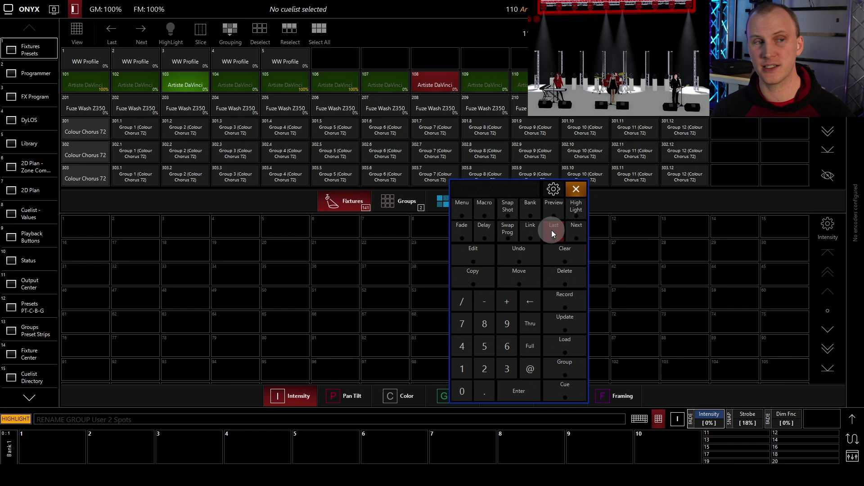
# Step: Record the mirrored spot selection into group slot 3 named Spots Mirror
pyautogui.click(565, 297)
pyautogui.click(382, 206)
pyautogui.click(180, 64)
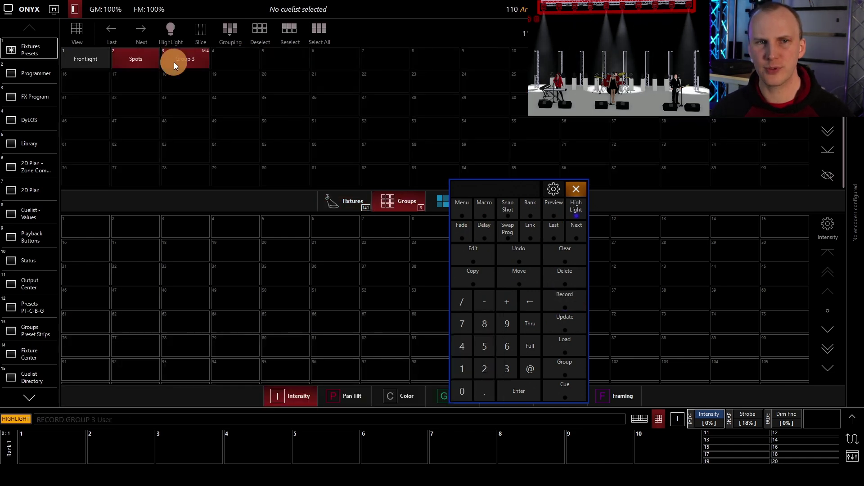
pyautogui.write('Spot')
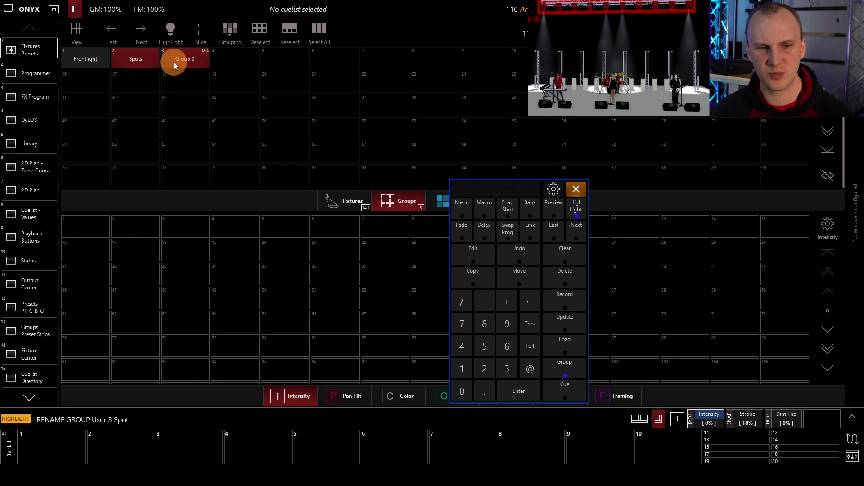
pyautogui.write('s Mirror')
pyautogui.press('Return')
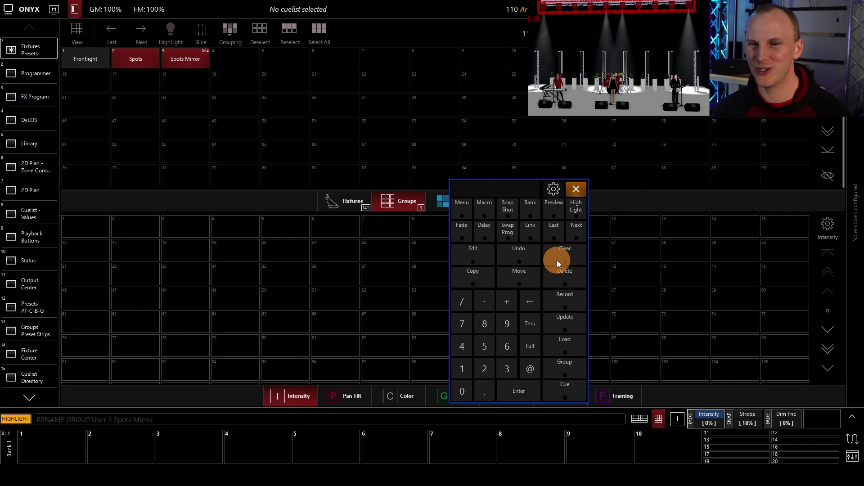
# Step: Clear the highlighted spots, return to the fixture pool, and key fixtures 1 + 4 + 16
pyautogui.click(575, 212)
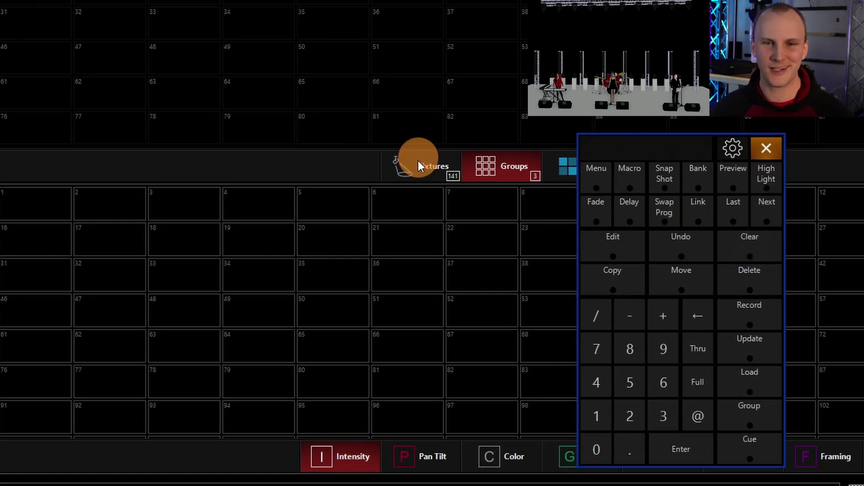
pyautogui.click(342, 200)
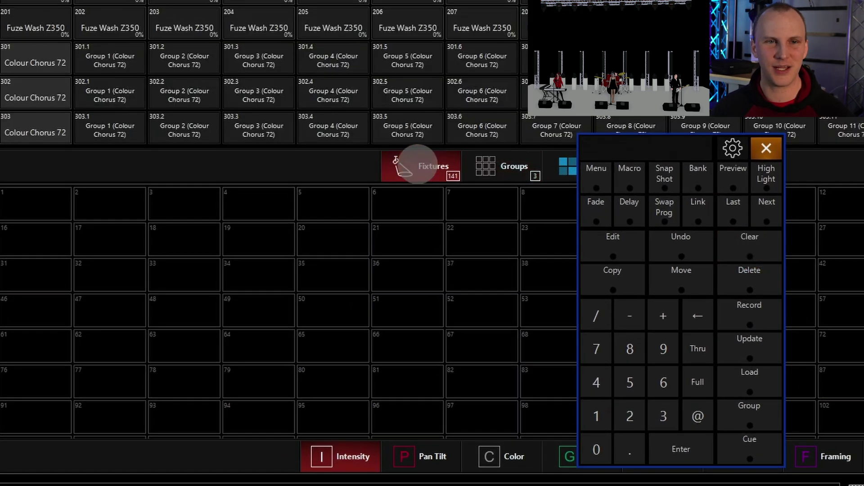
pyautogui.click(596, 415)
pyautogui.click(663, 316)
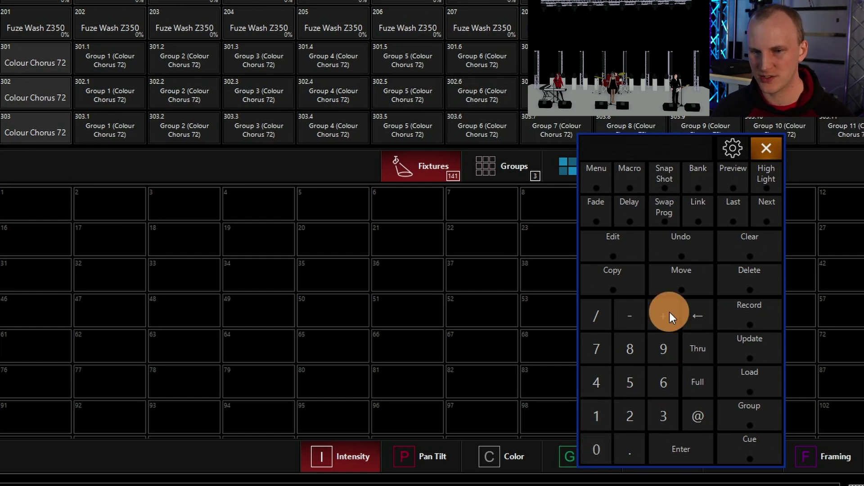
pyautogui.click(601, 396)
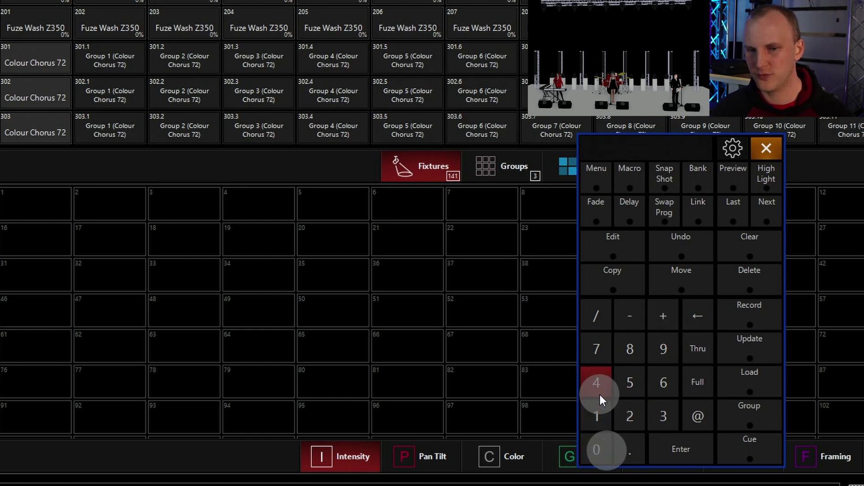
pyautogui.click(665, 309)
pyautogui.click(605, 414)
pyautogui.click(664, 383)
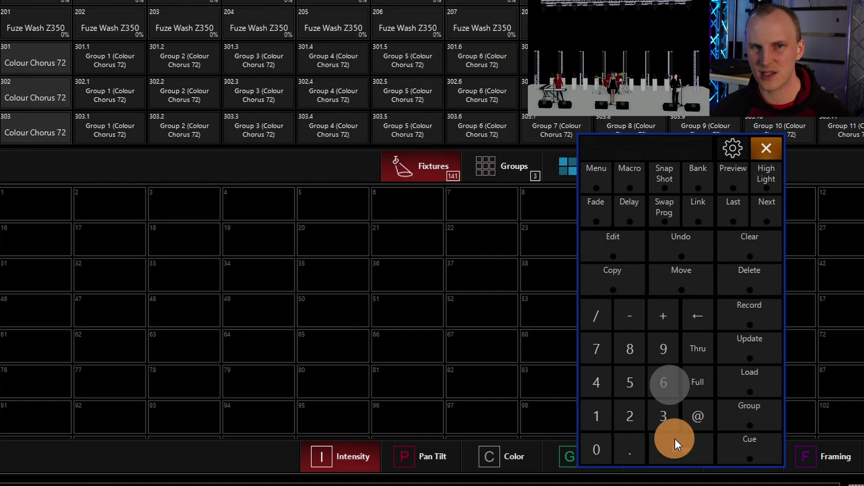